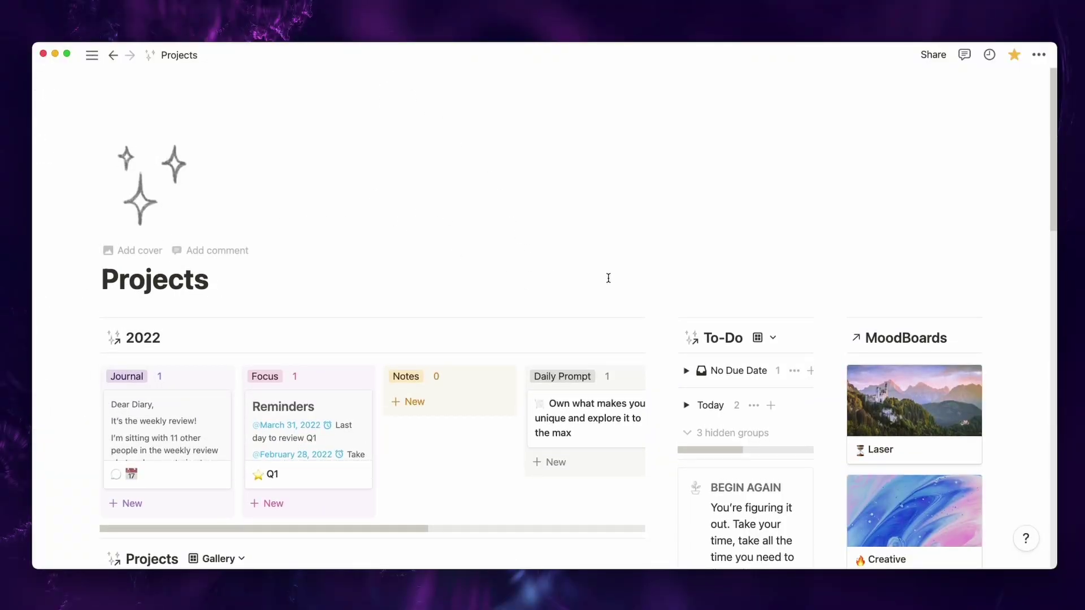
scroll(543, 155, "down", 20)
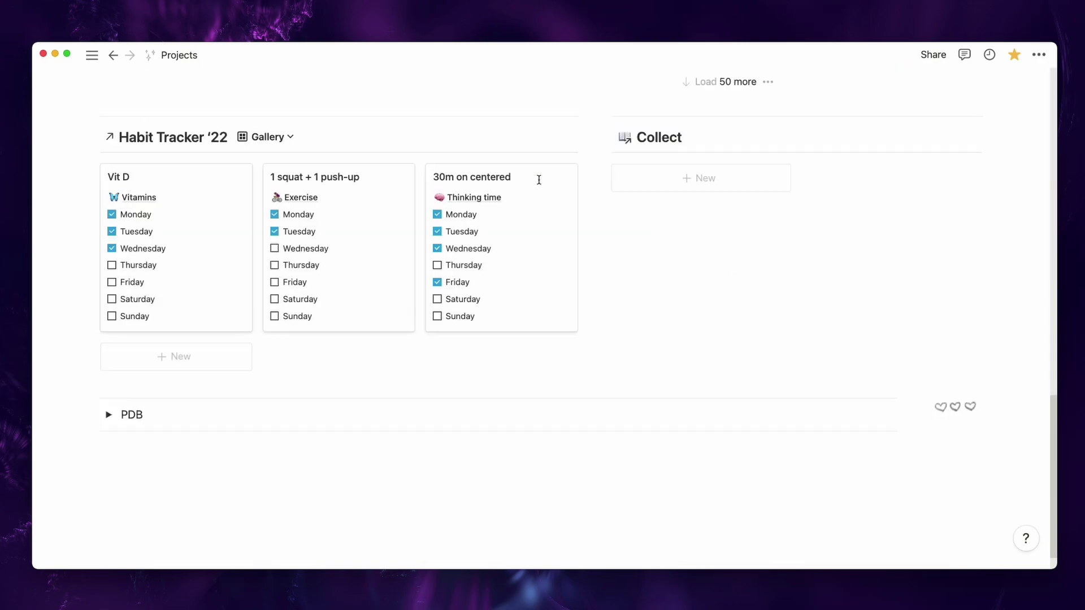
scroll(540, 180, "up", 10)
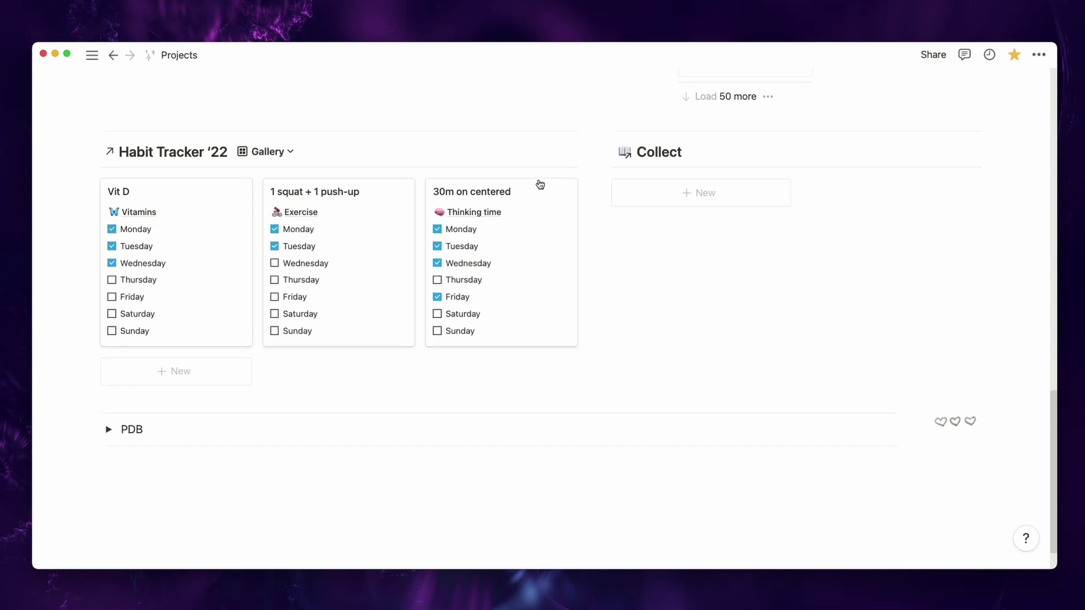
scroll(539, 180, "up", 15)
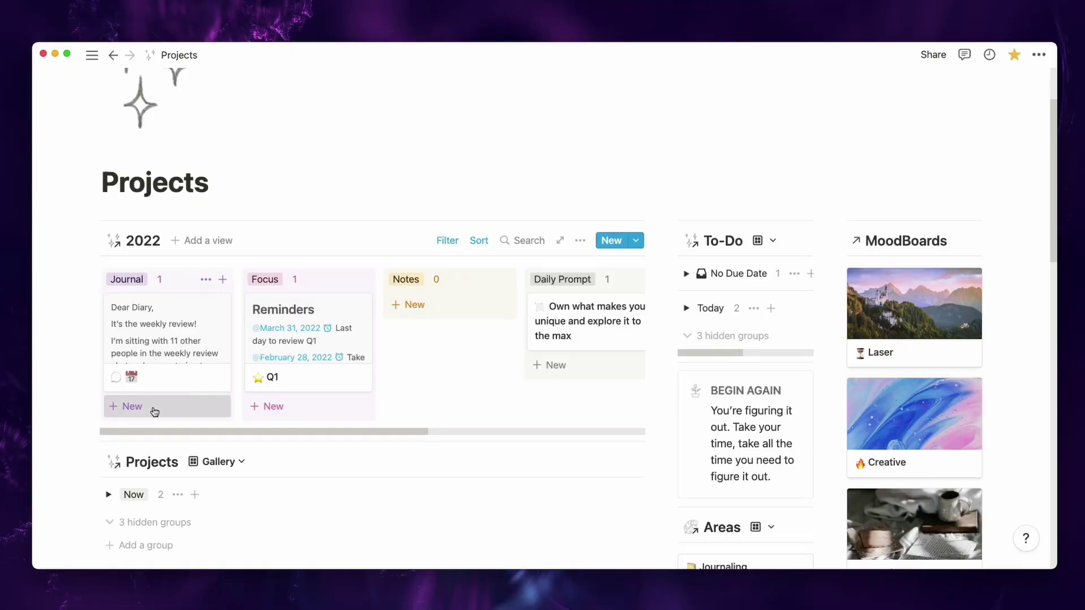
Add a video-camera-icon Journal card from the Dear Diary template reading 'I'm on fire today! 🔥'
left_click(152, 406)
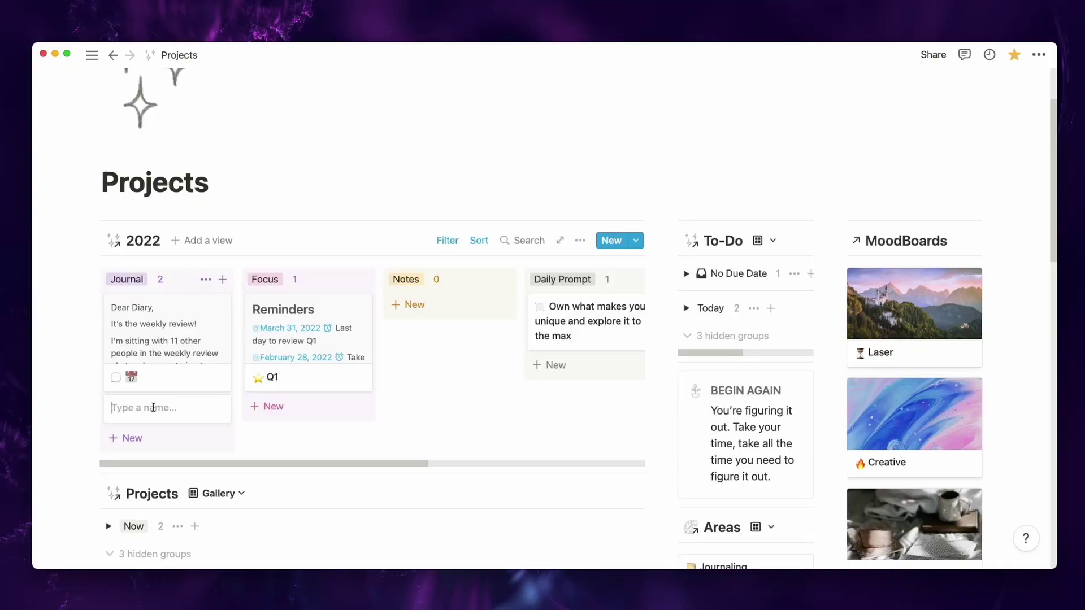
type(":vid")
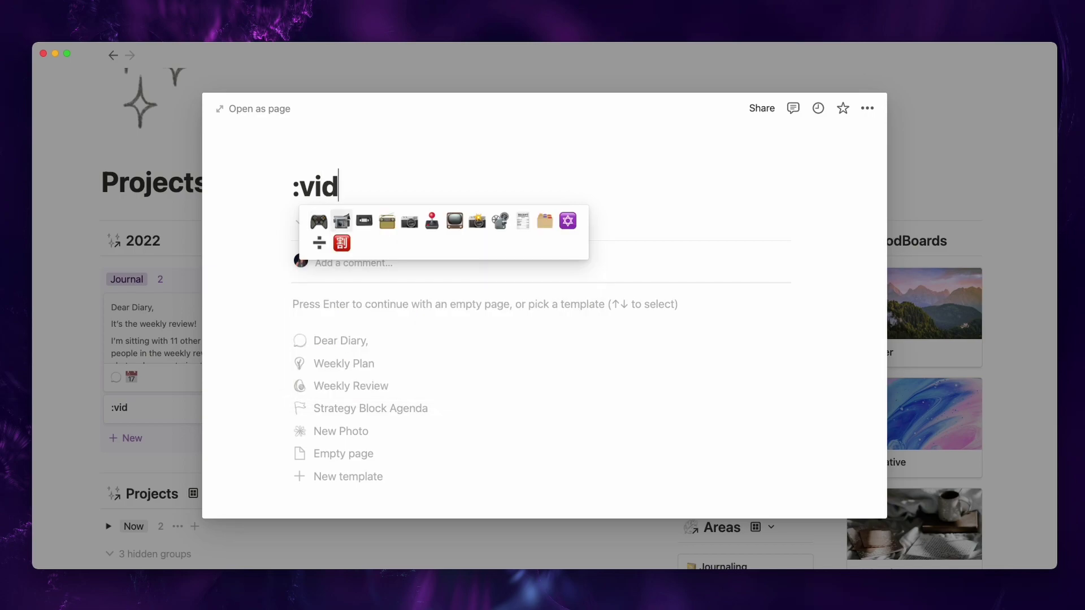
key("Right")
key("Return")
key("Down")
key("Return")
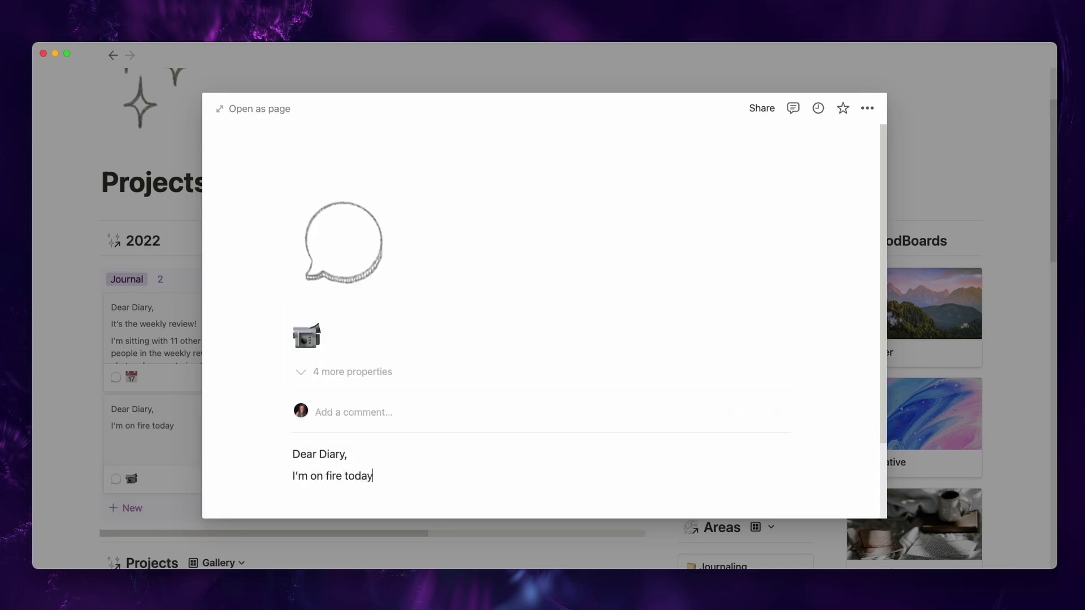
key("Escape")
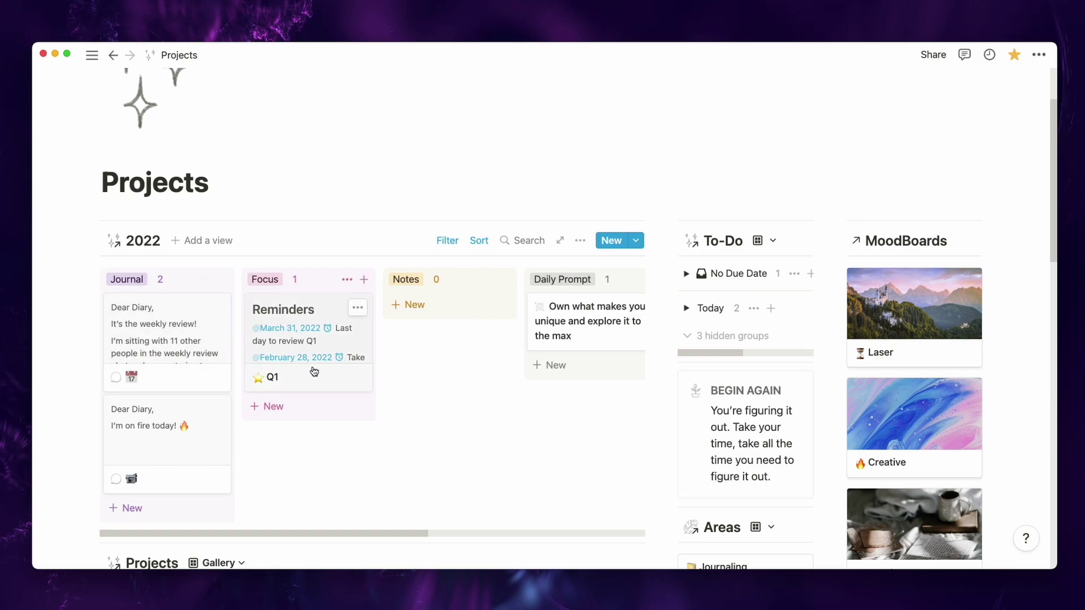
Browse the 2022 board and its New templates list, then open the My integrations page
left_click_drag(390, 531, 485, 524)
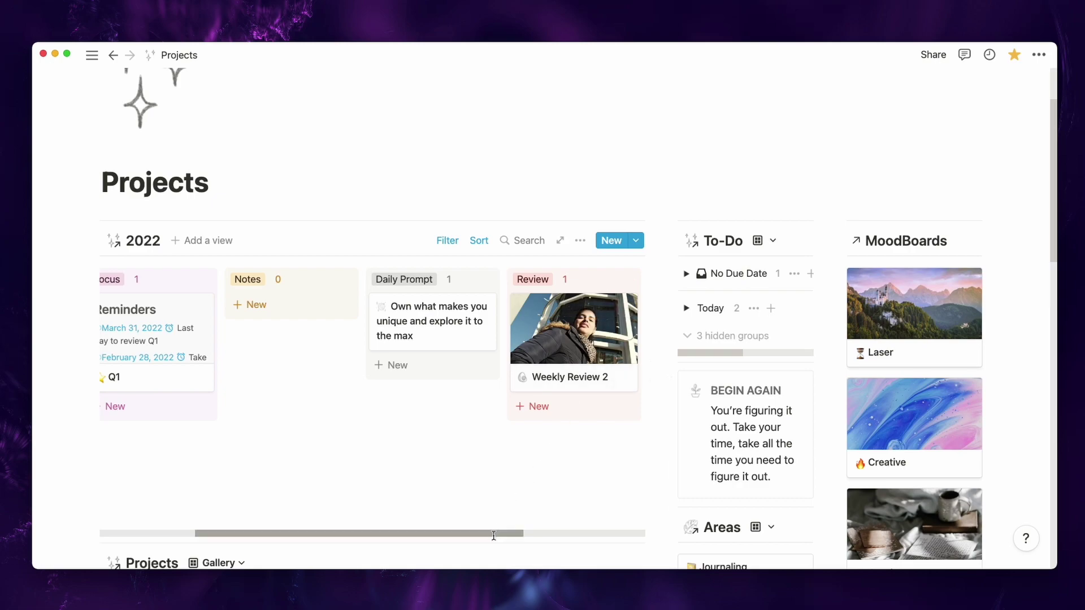
left_click_drag(493, 536, 398, 536)
left_click(636, 241)
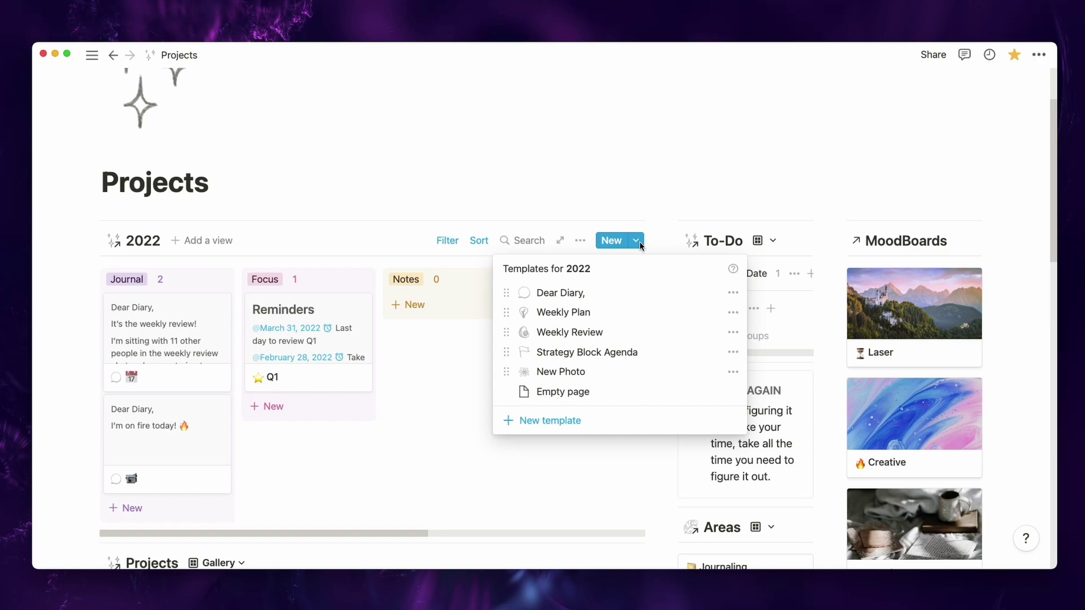
key("Escape")
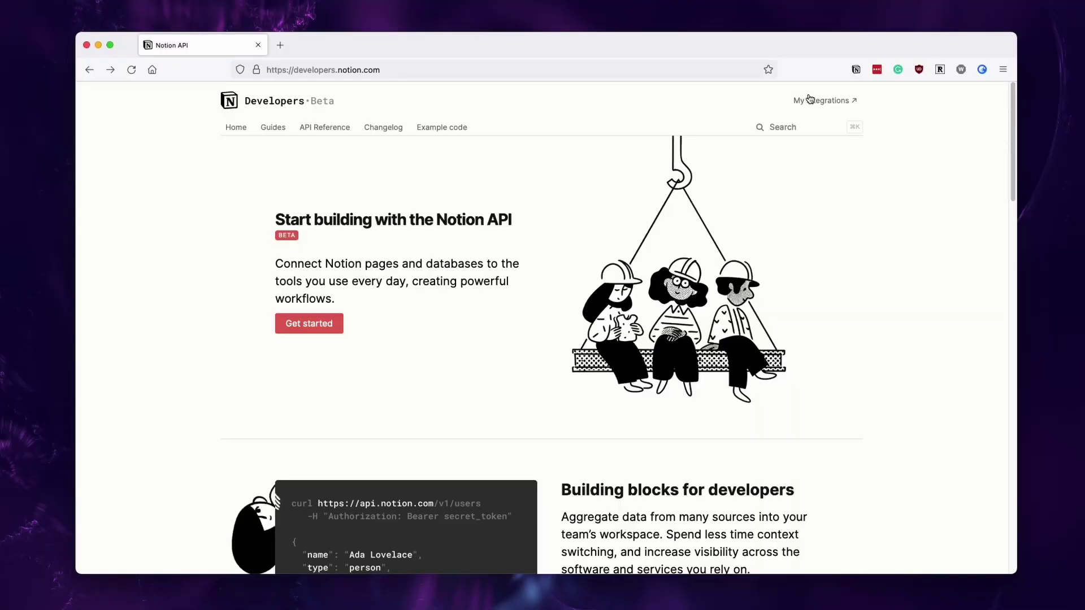
left_click(811, 100)
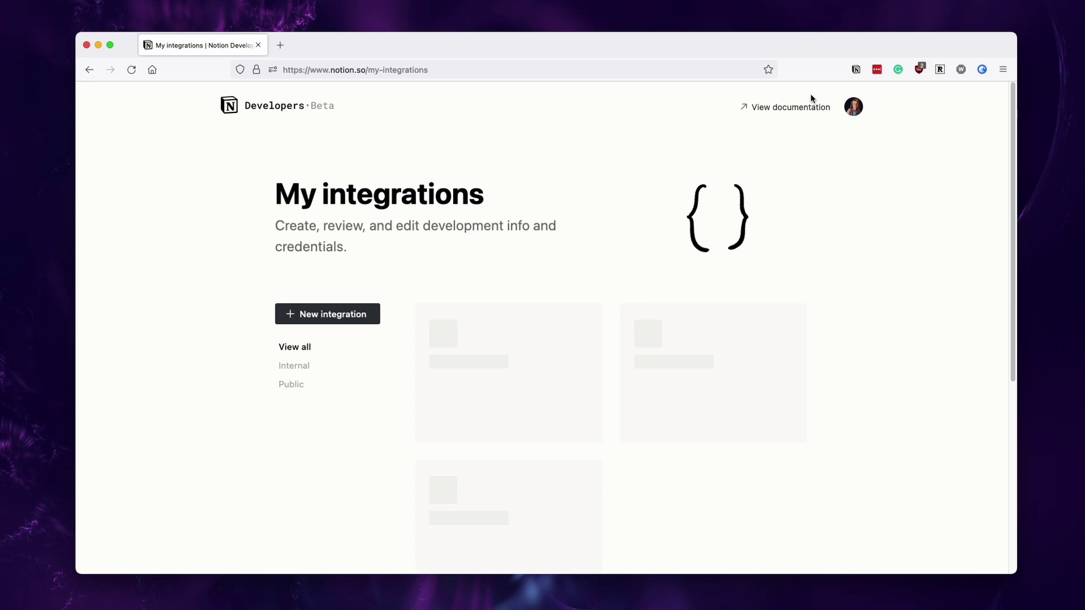
Start a new integration and scroll through its creation form
left_click(335, 315)
scroll(406, 337, "down", 5)
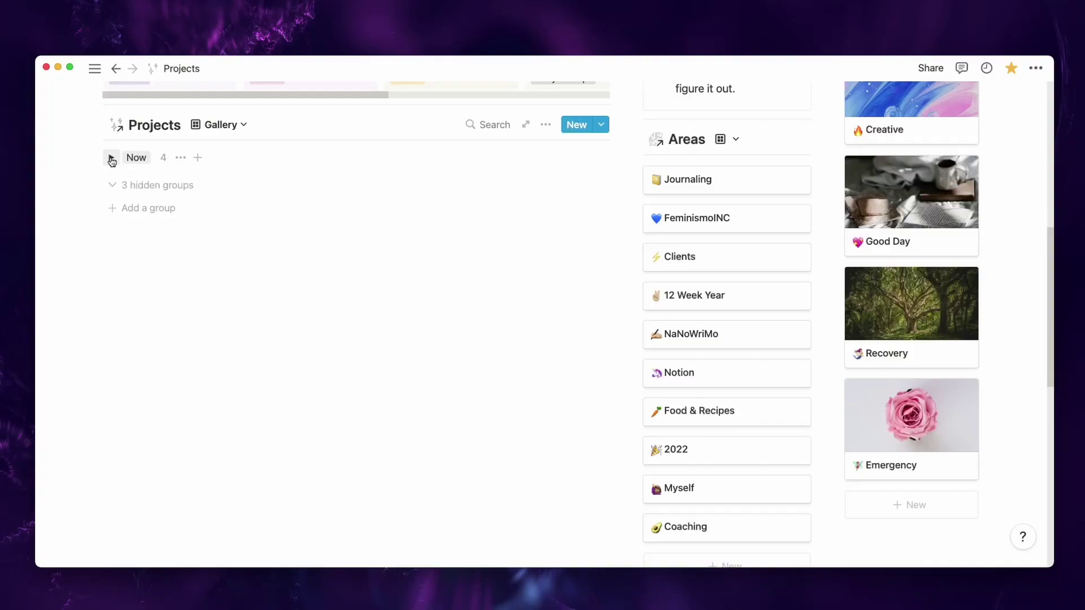
left_click(115, 190)
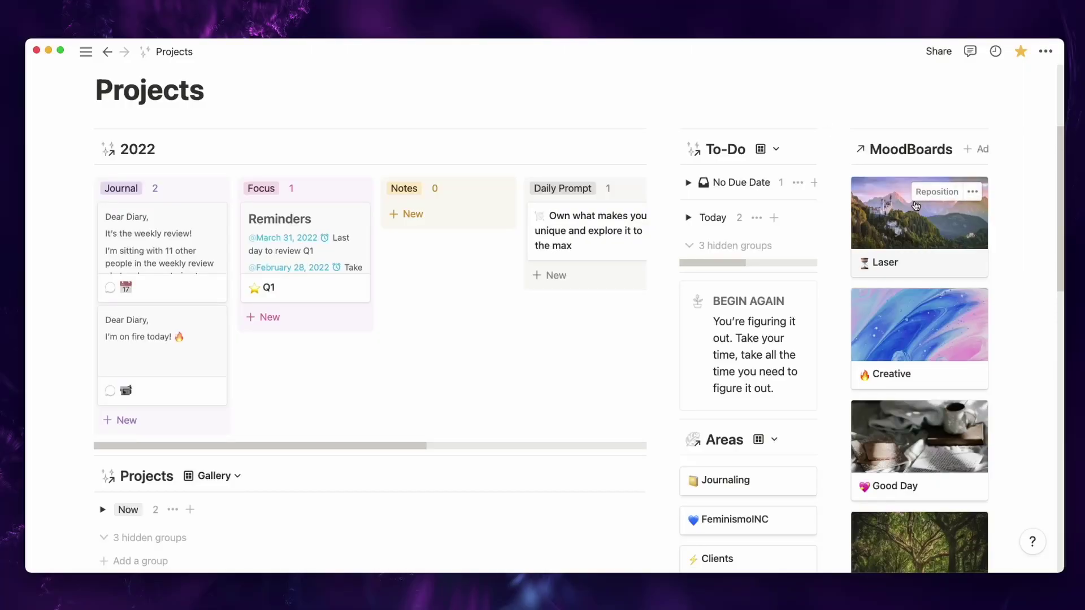
Open the Emergency card in the MoodBoards gallery
scroll(904, 207, "down", 5)
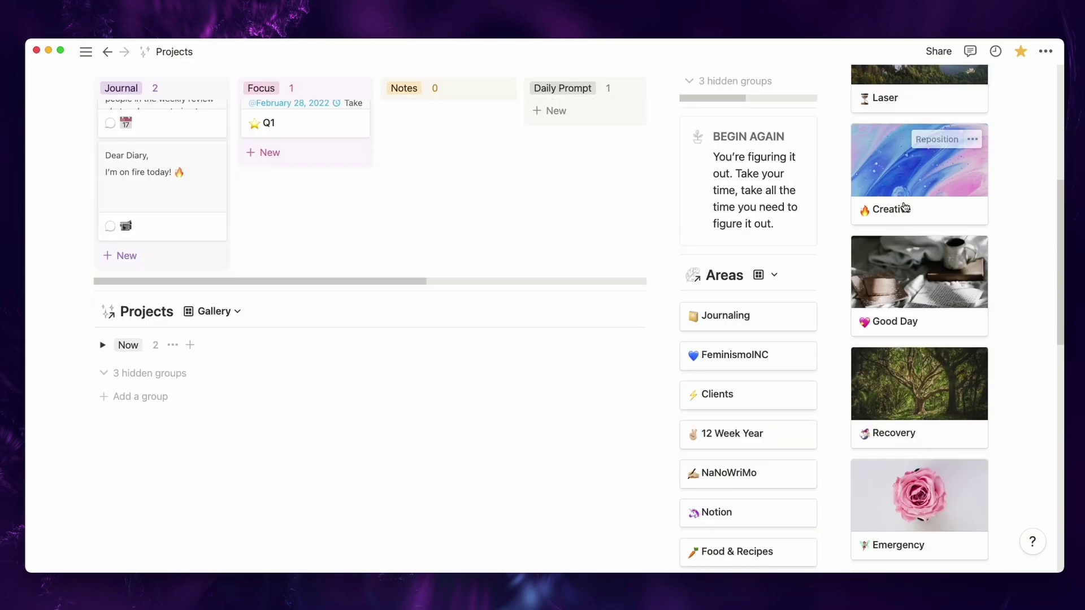
scroll(904, 207, "down", 4)
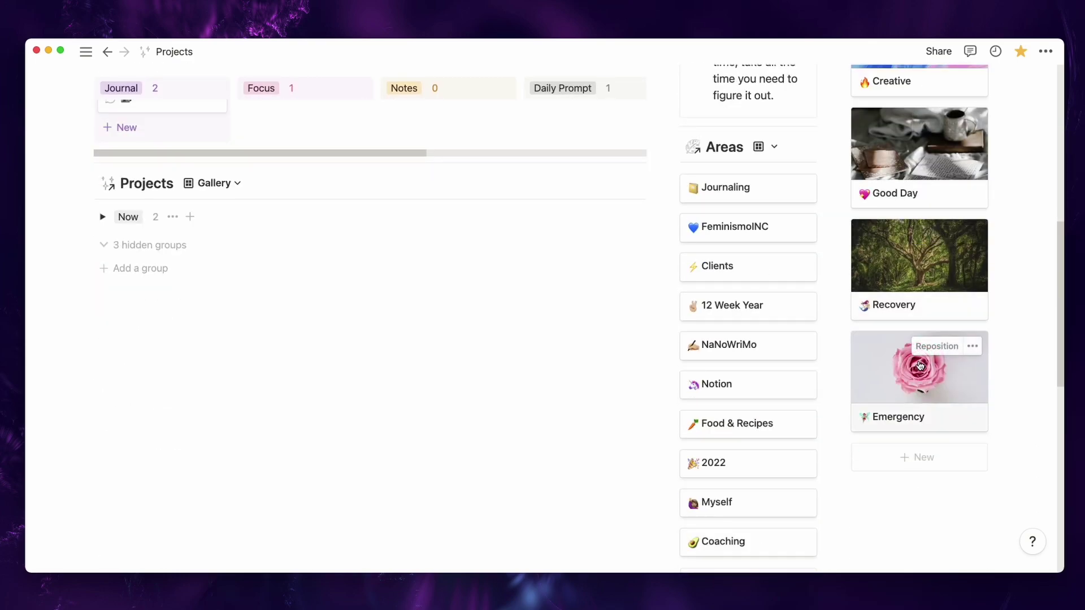
left_click(916, 384)
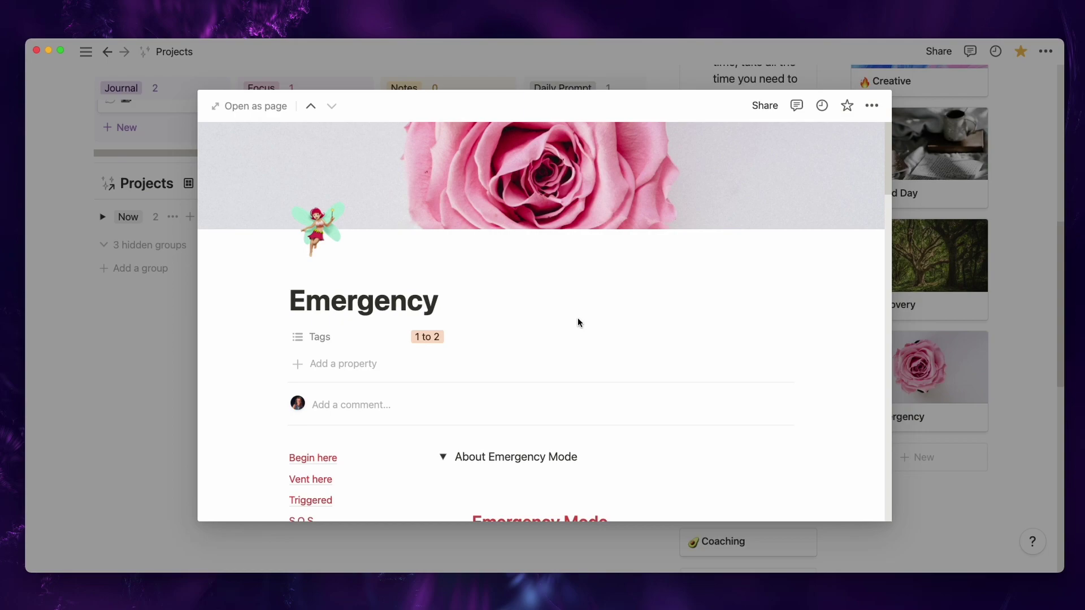
Follow the Begin here link to the self-care flow chart
scroll(578, 317, "down", 4)
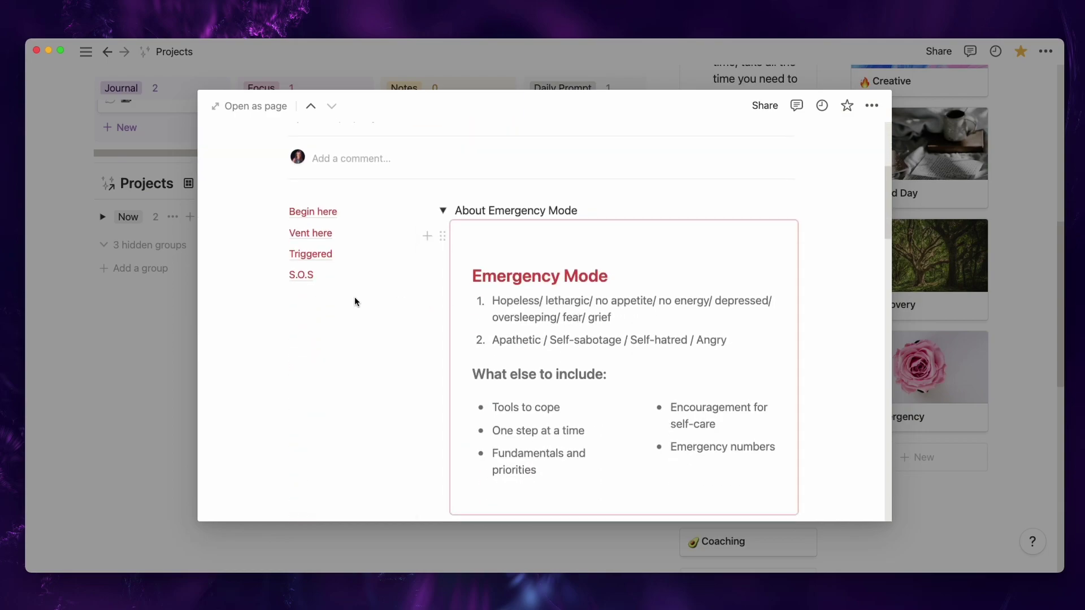
scroll(354, 297, "down", 3)
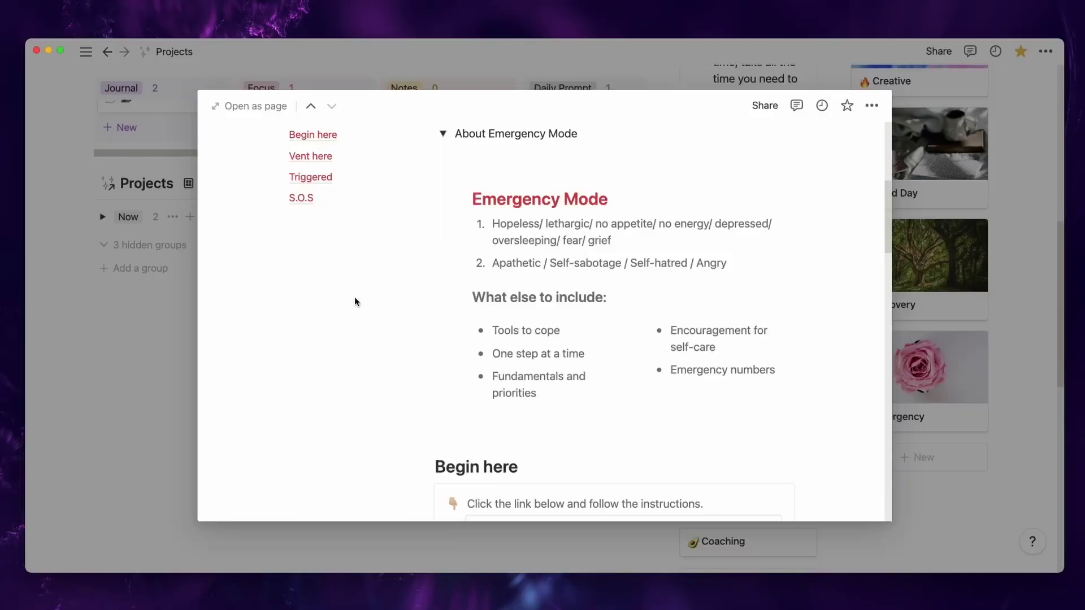
scroll(355, 296, "down", 3)
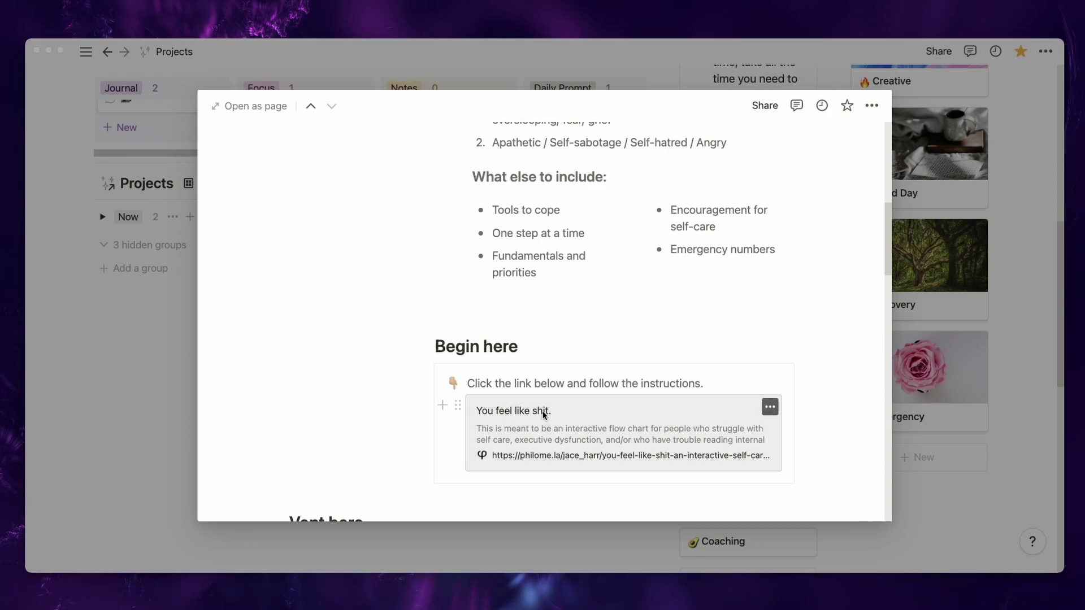
left_click(544, 414)
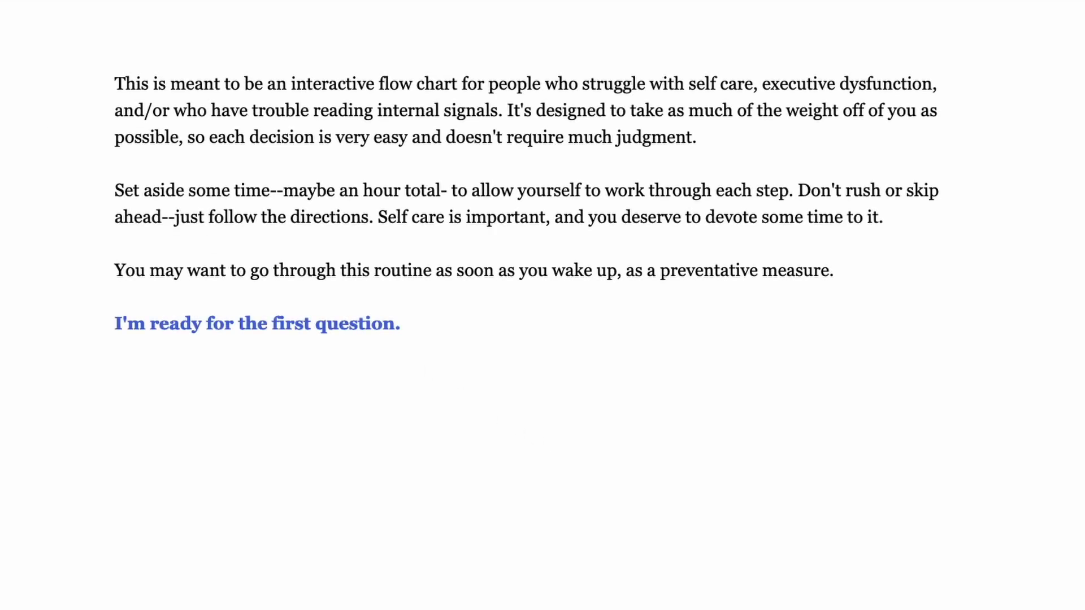
Start the flow chart's first question and answer 'I could use a snack.'
left_click(232, 325)
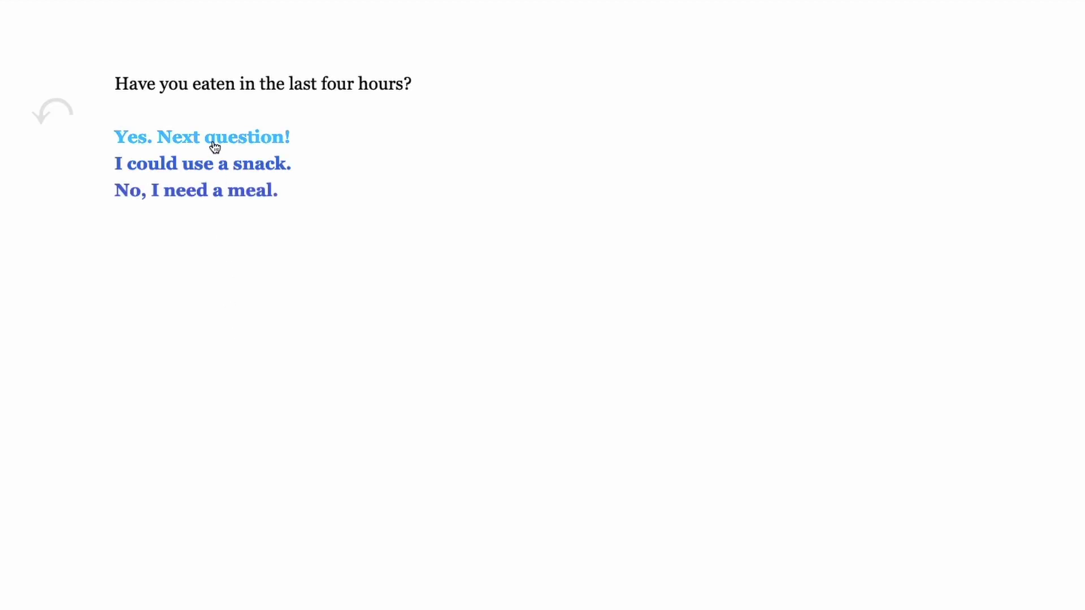
left_click(212, 169)
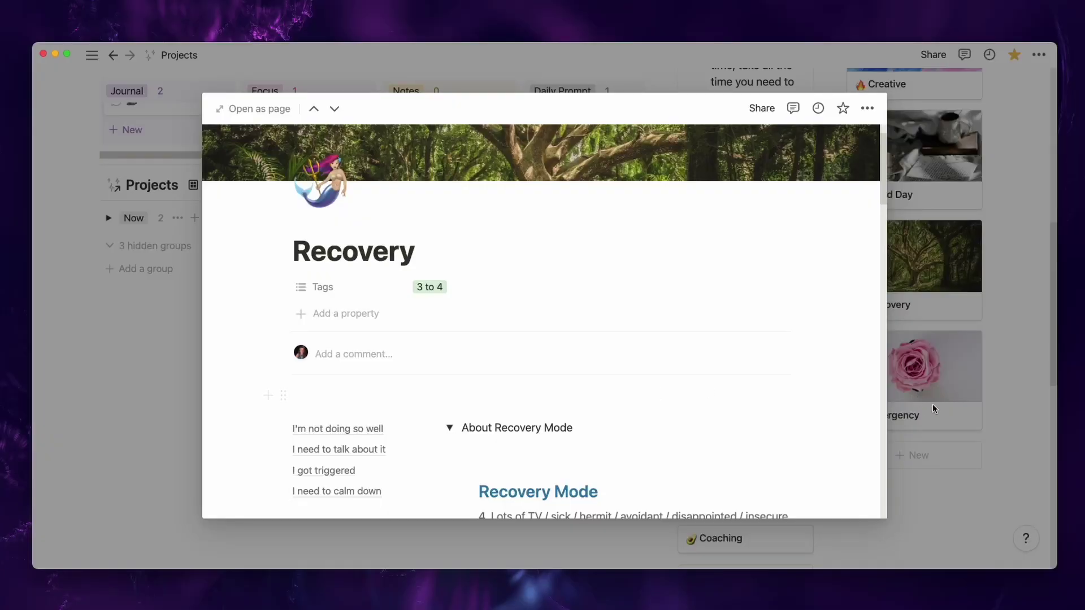
Open the Recovery moodboard page and scroll to the 'I'm not doing so well' section
left_click(1010, 375)
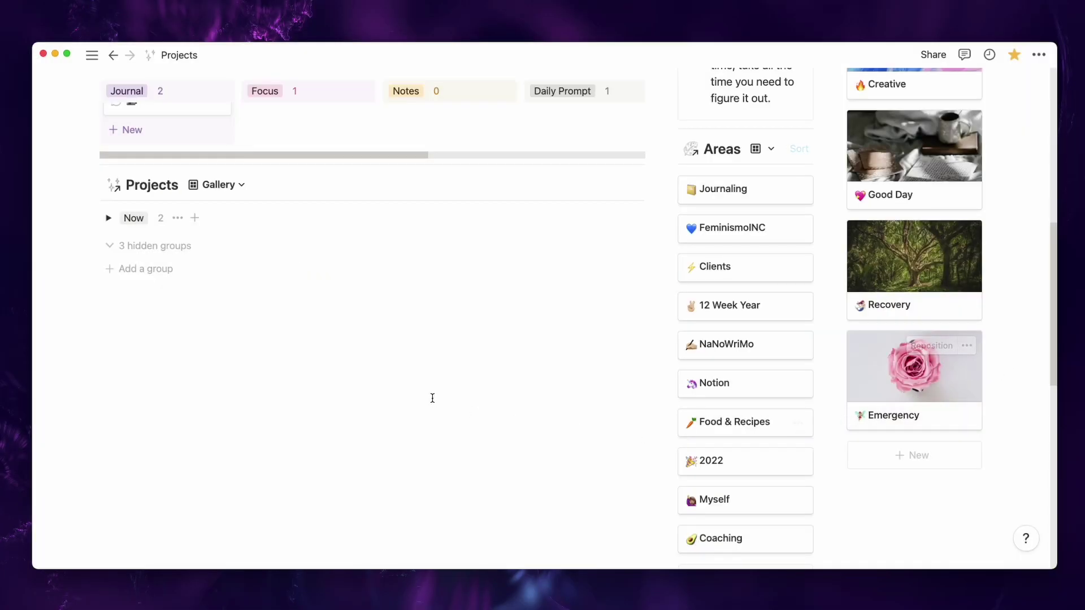
left_click(898, 284)
scroll(455, 385, "down", 3)
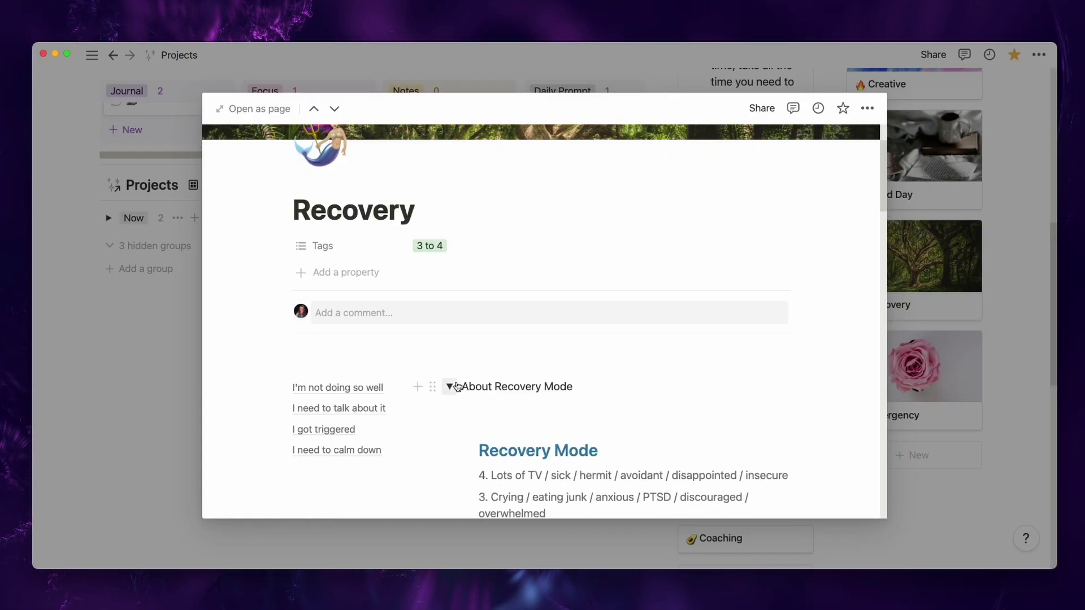
scroll(419, 383, "down", 4)
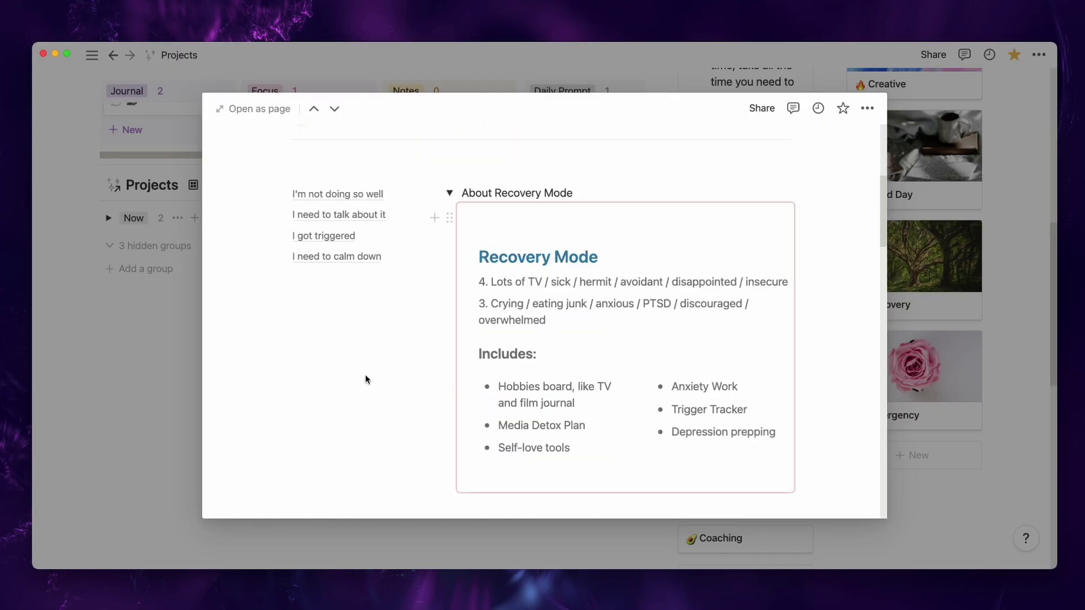
scroll(317, 368, "down", 5)
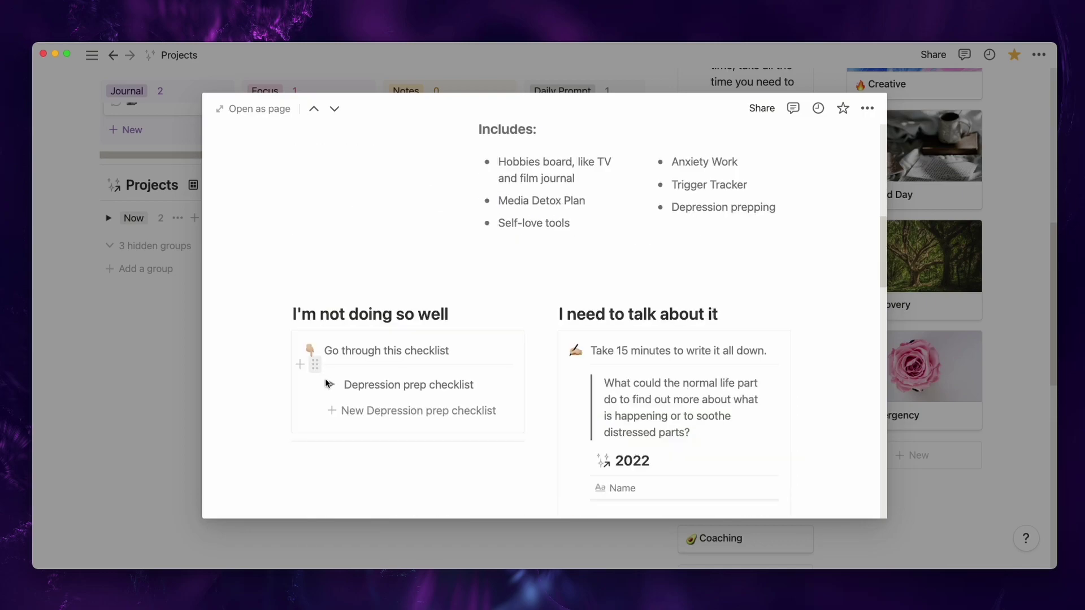
Expand the Depression prep checklist and read through its cleaning and self-care tasks
left_click(330, 385)
scroll(334, 390, "down", 3)
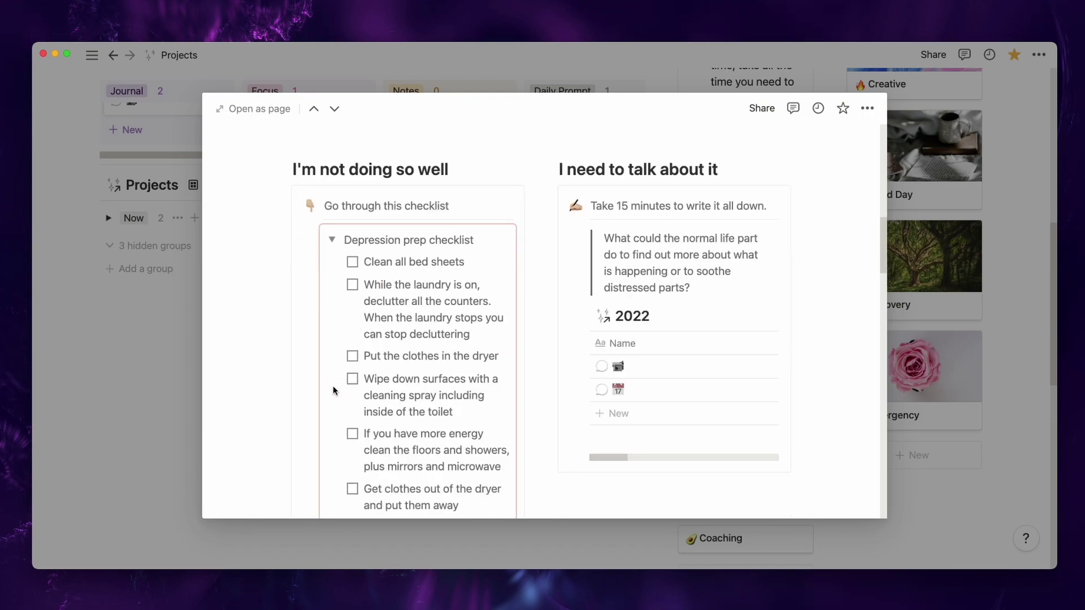
scroll(334, 390, "down", 3)
scroll(333, 390, "down", 3)
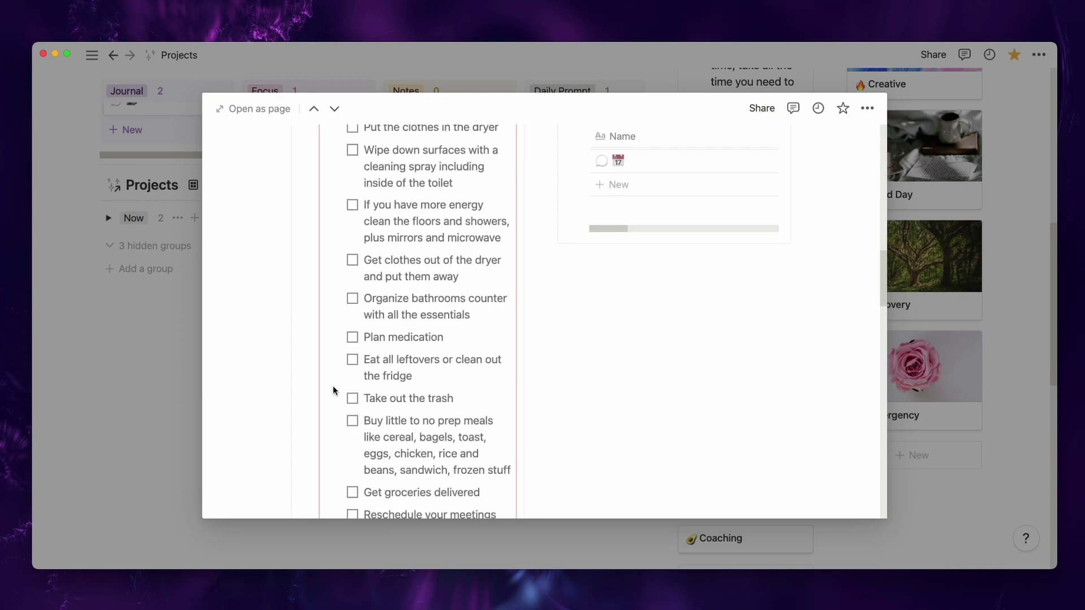
scroll(334, 390, "down", 2)
scroll(334, 390, "down", 1)
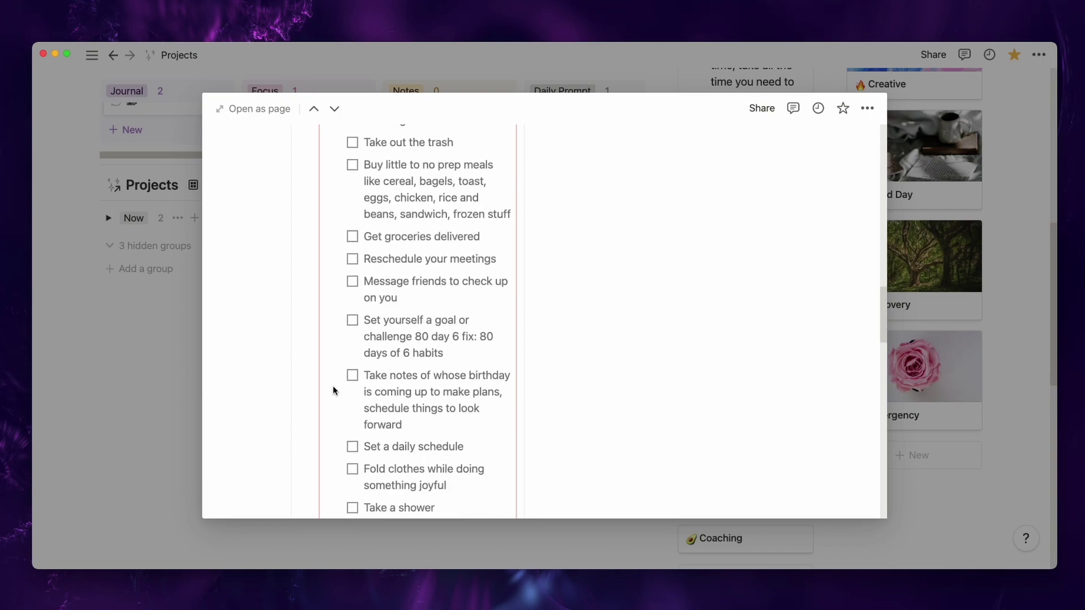
scroll(333, 390, "down", 3)
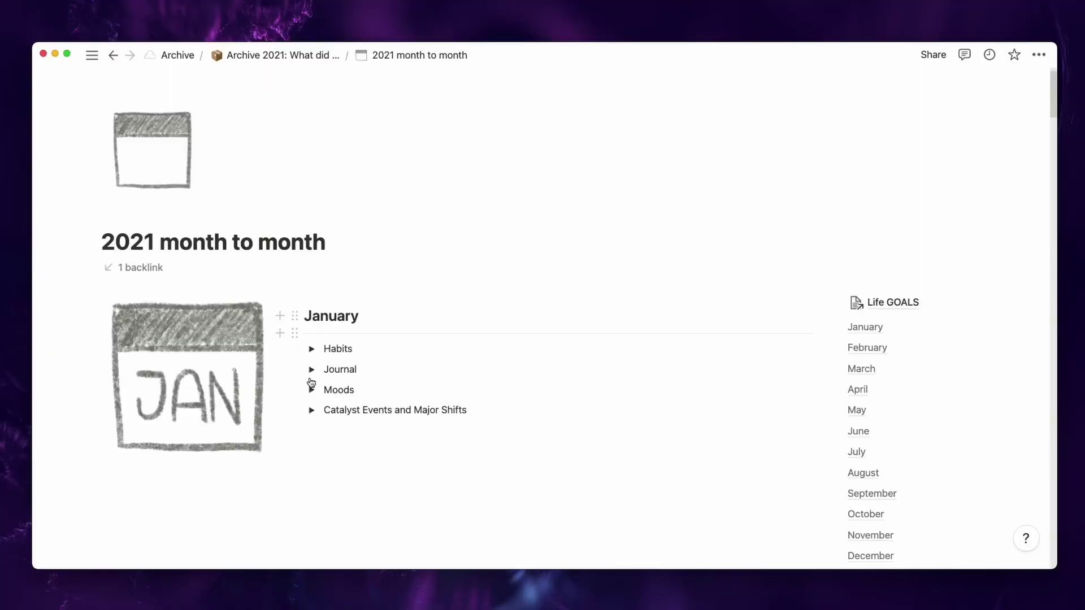
Expand January's and March's Moods toggles to reveal their weekly mood tables
left_click(312, 390)
scroll(312, 390, "down", 5)
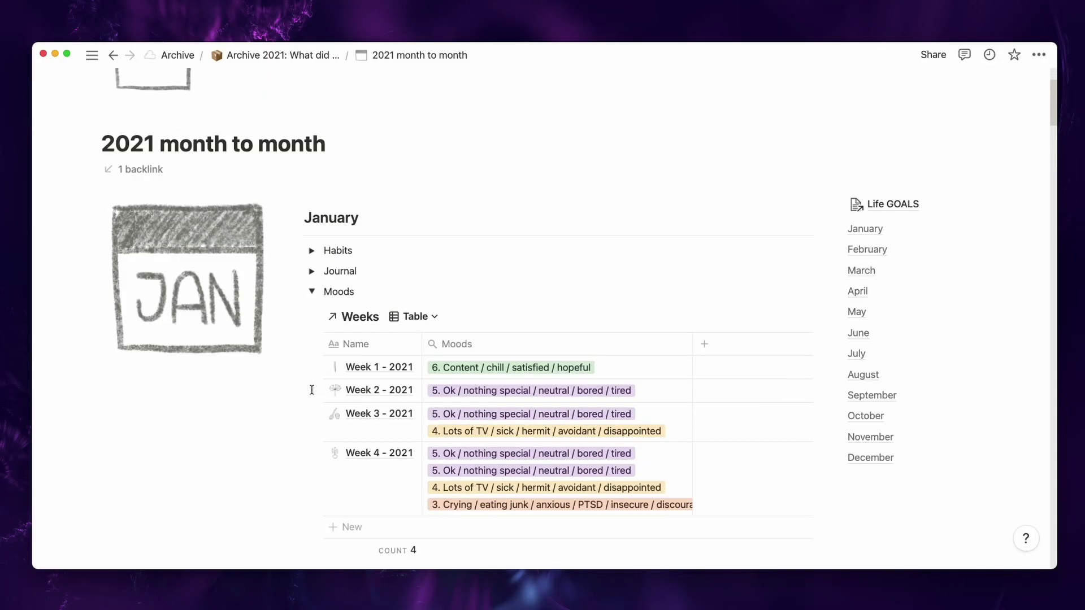
scroll(312, 390, "down", 10)
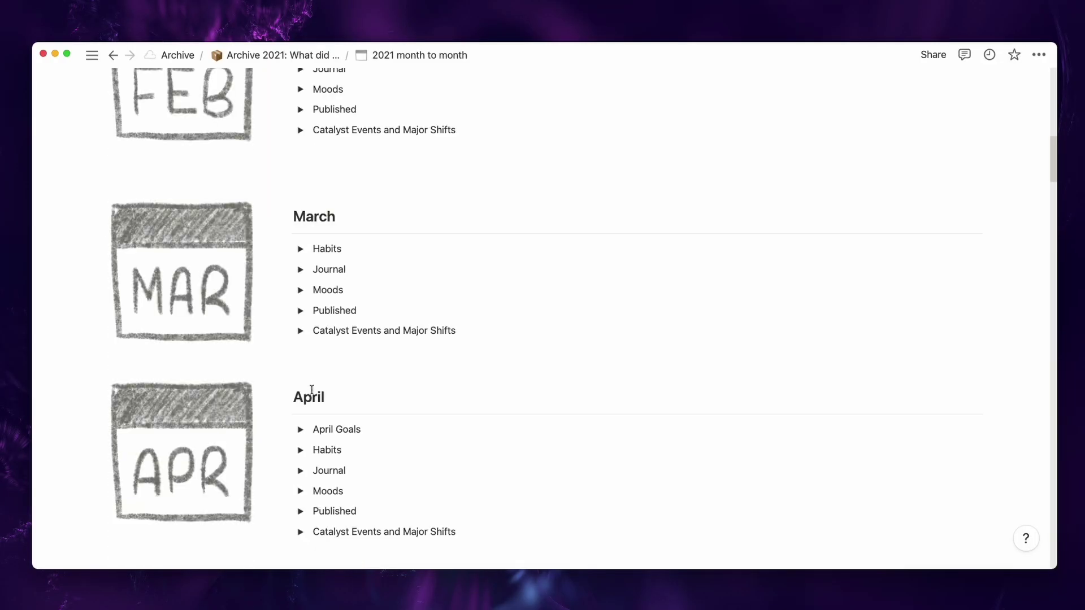
left_click(301, 291)
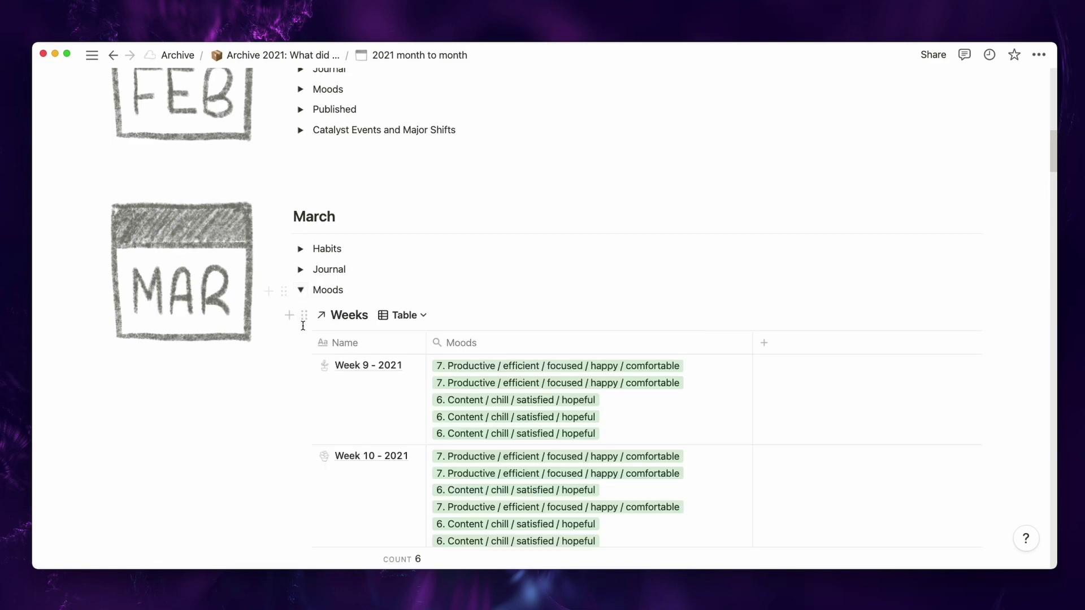
scroll(303, 326, "down", 3)
scroll(303, 326, "down", 4)
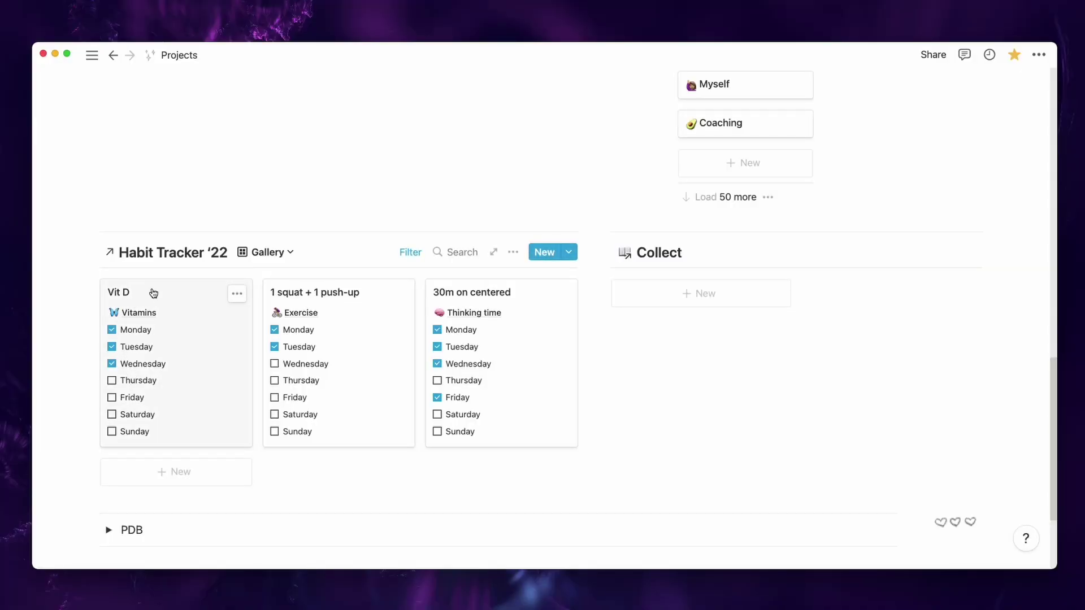
Add a habit card titled 'Small' below Vit D in Habit Tracker '22
scroll(352, 454, "down", 1)
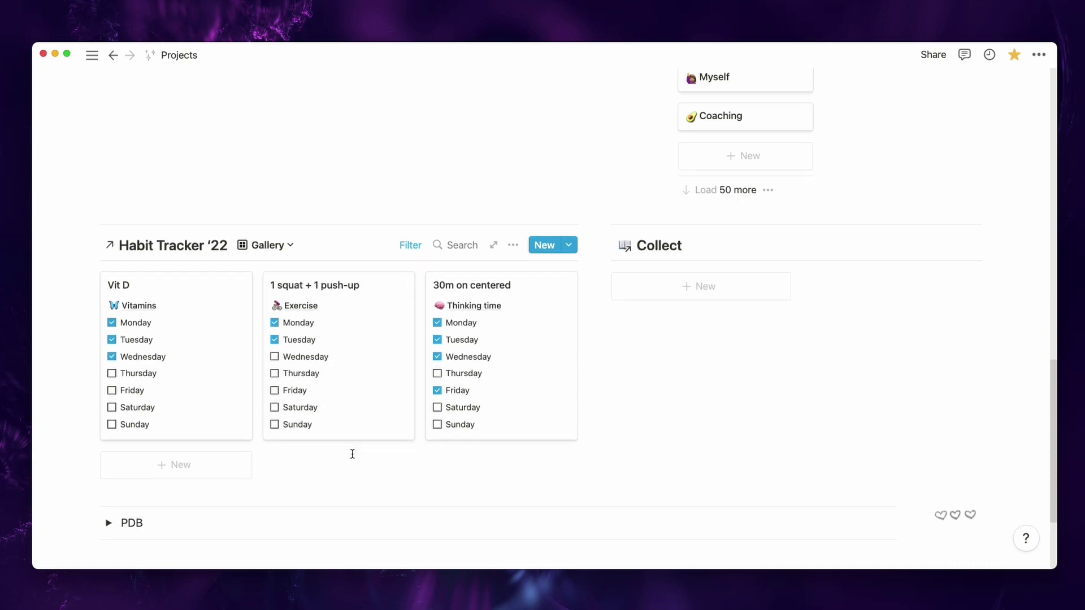
left_click(206, 467)
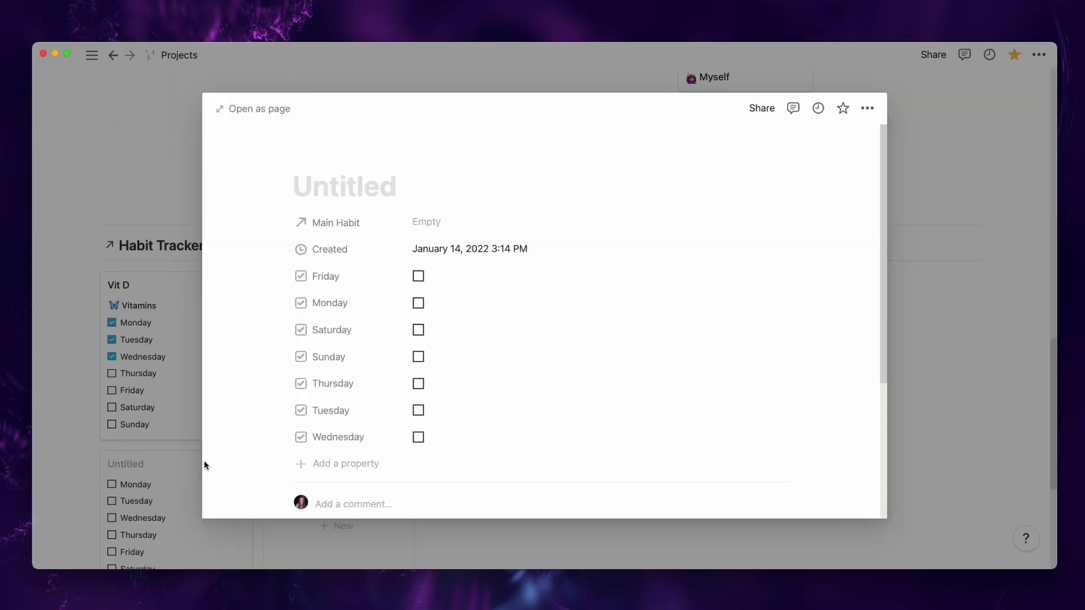
type("Small")
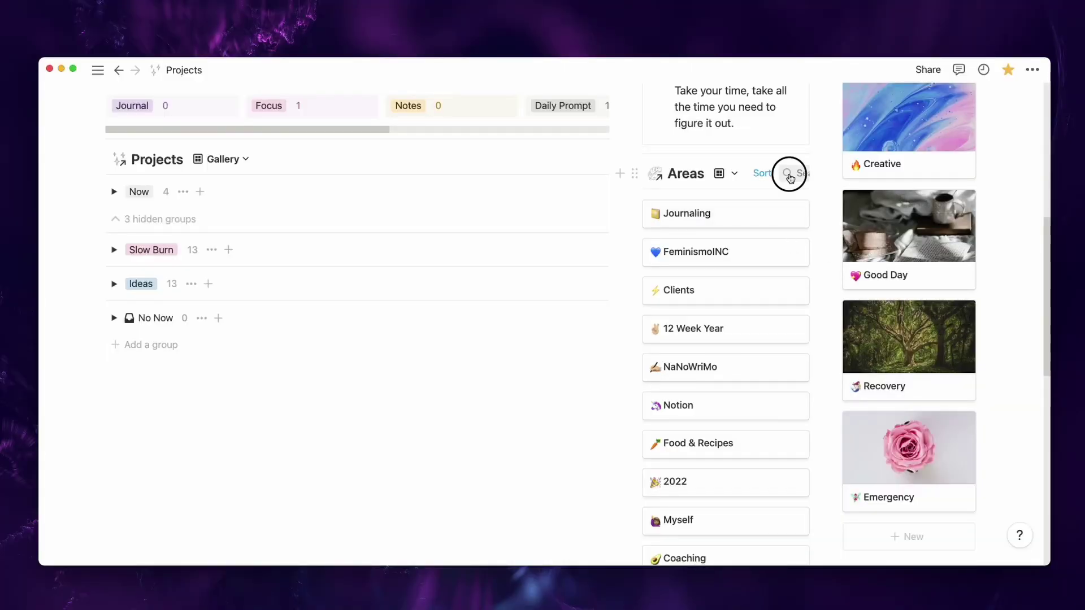
Search the Areas gallery for 'habi' and open the Habits area
left_click(788, 174)
type("habi")
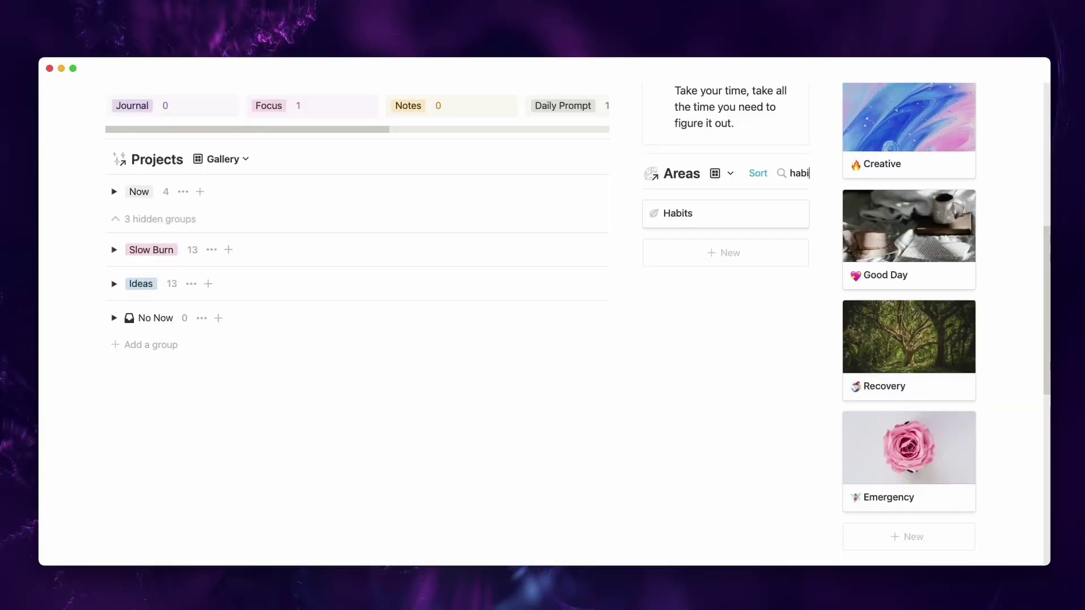
left_click(701, 211)
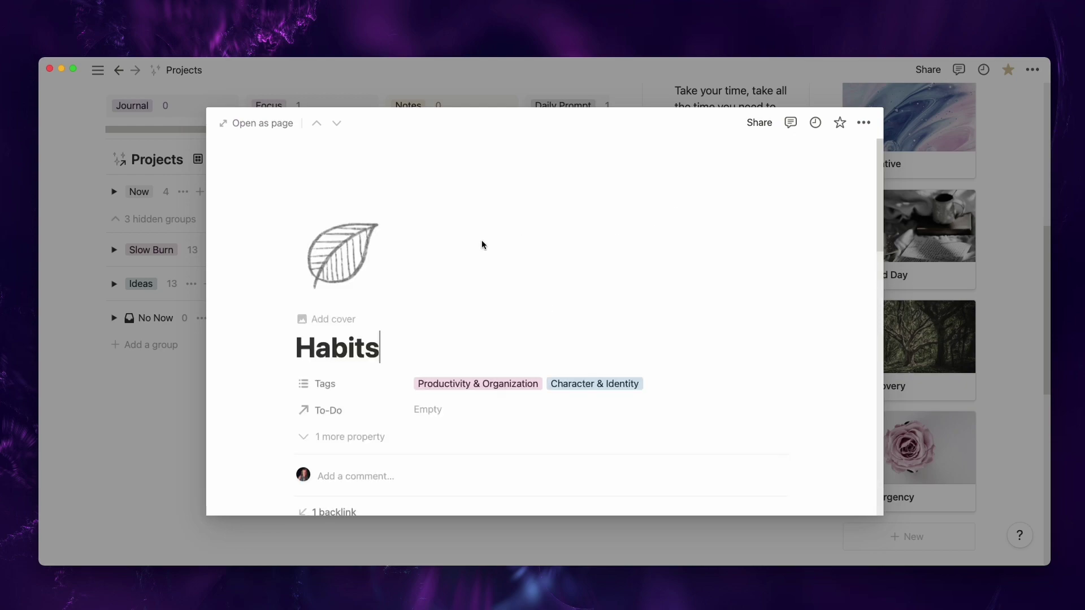
Open the Exercise habit page from the Main Habits board
scroll(431, 265, "down", 3)
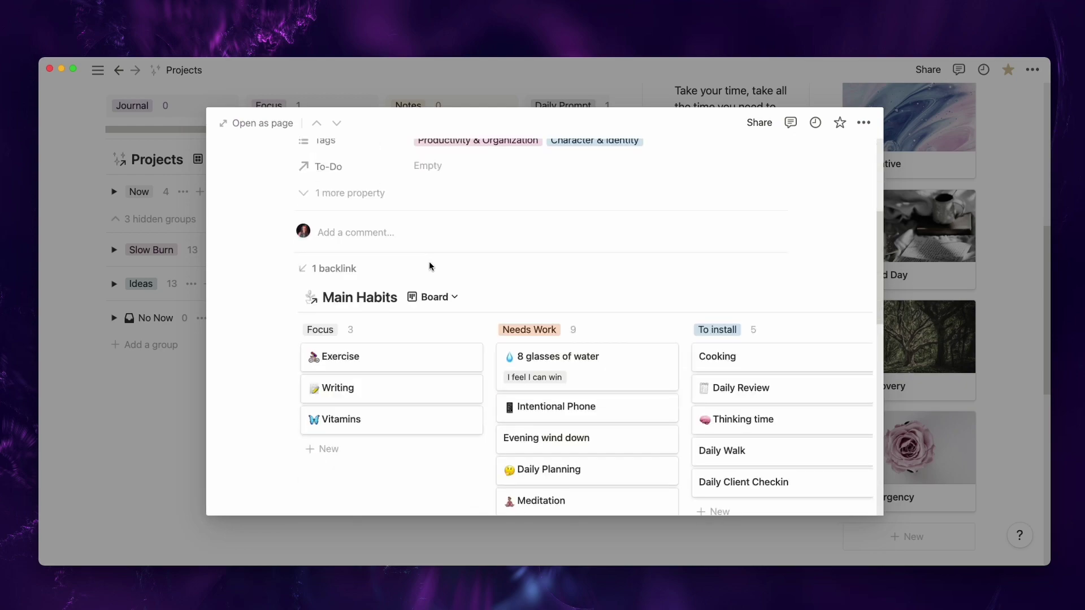
left_click(389, 367)
scroll(388, 365, "down", 5)
scroll(388, 363, "down", 3)
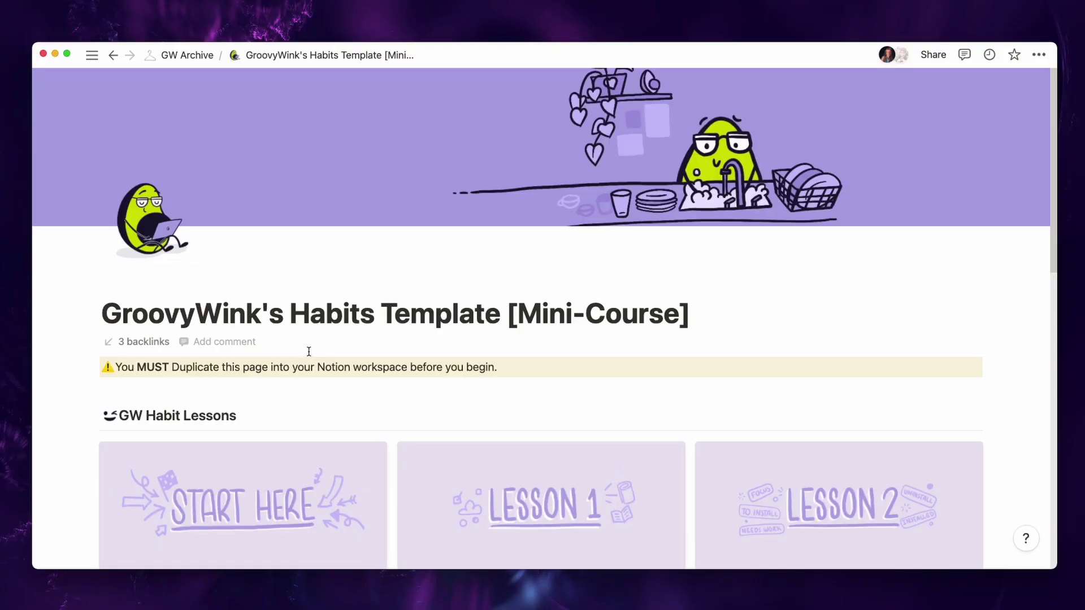
Open the Start Here lesson of the Habits Template mini-course
scroll(310, 351, "down", 5)
scroll(310, 351, "down", 5)
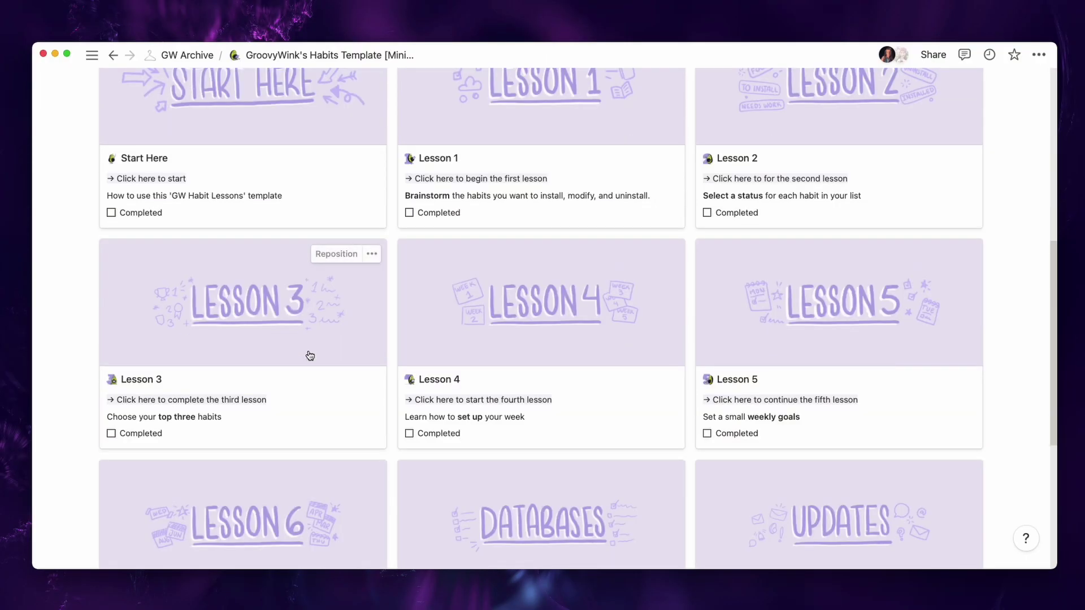
scroll(310, 355, "down", 5)
scroll(310, 354, "up", 8)
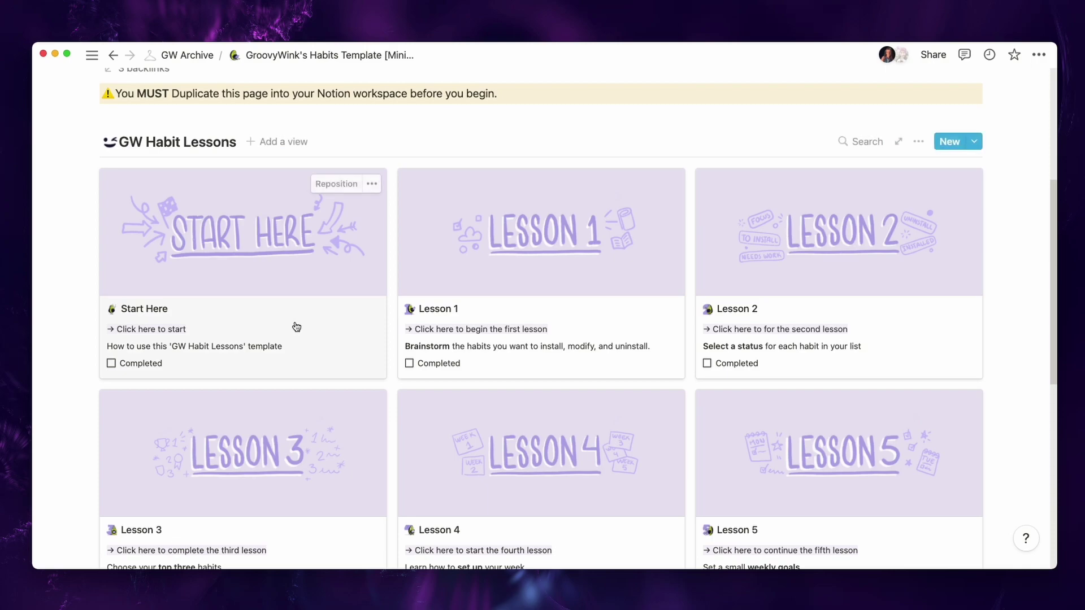
left_click(296, 327)
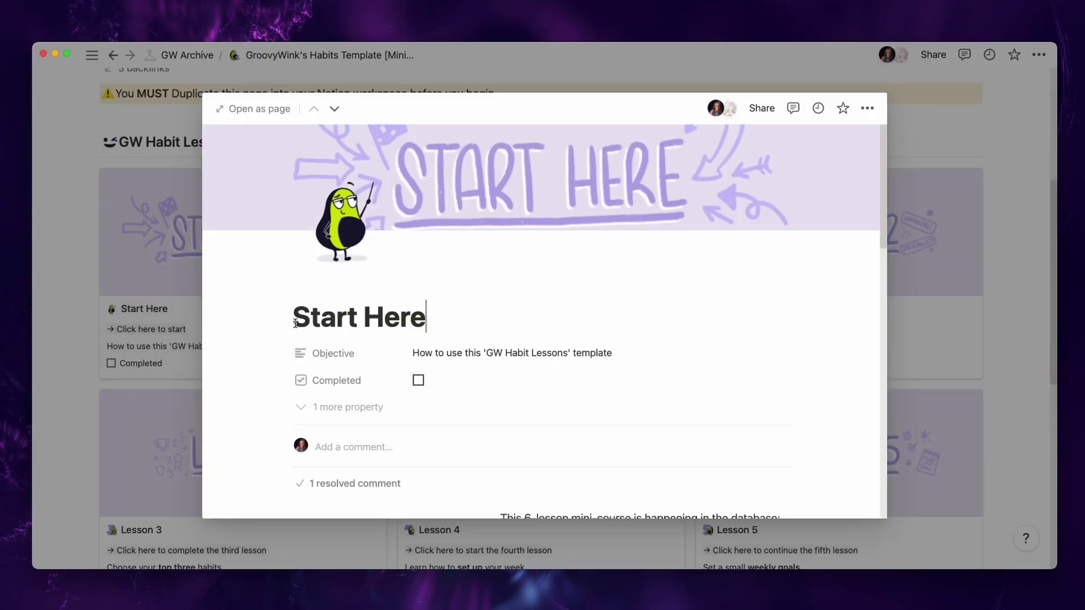
Open the Lesson 1 card from the GW Habit Lessons gallery
scroll(295, 326, "down", 10)
scroll(295, 326, "down", 1)
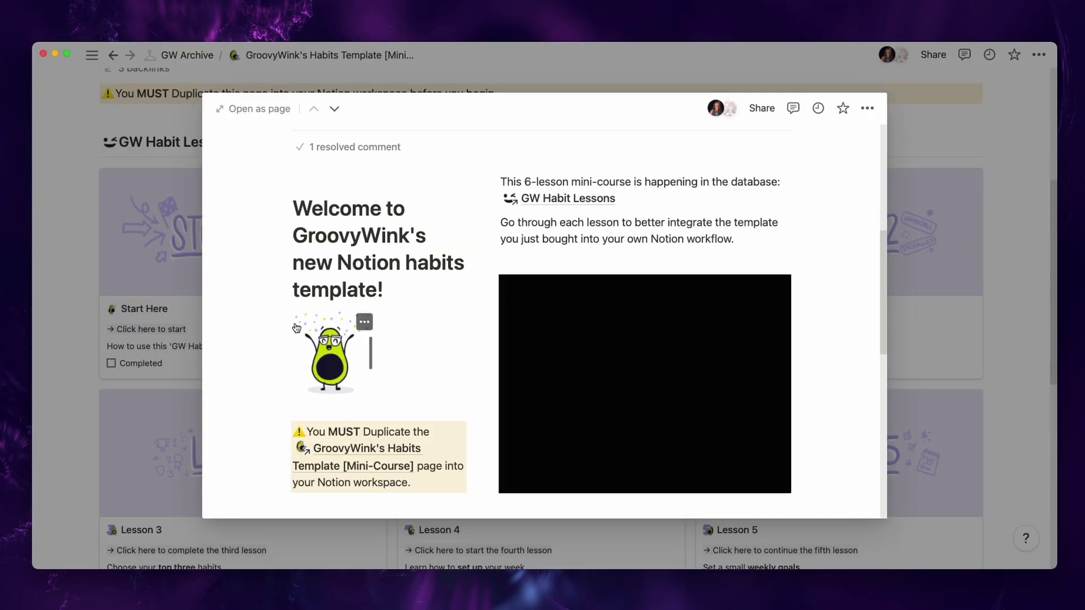
scroll(296, 327, "down", 1)
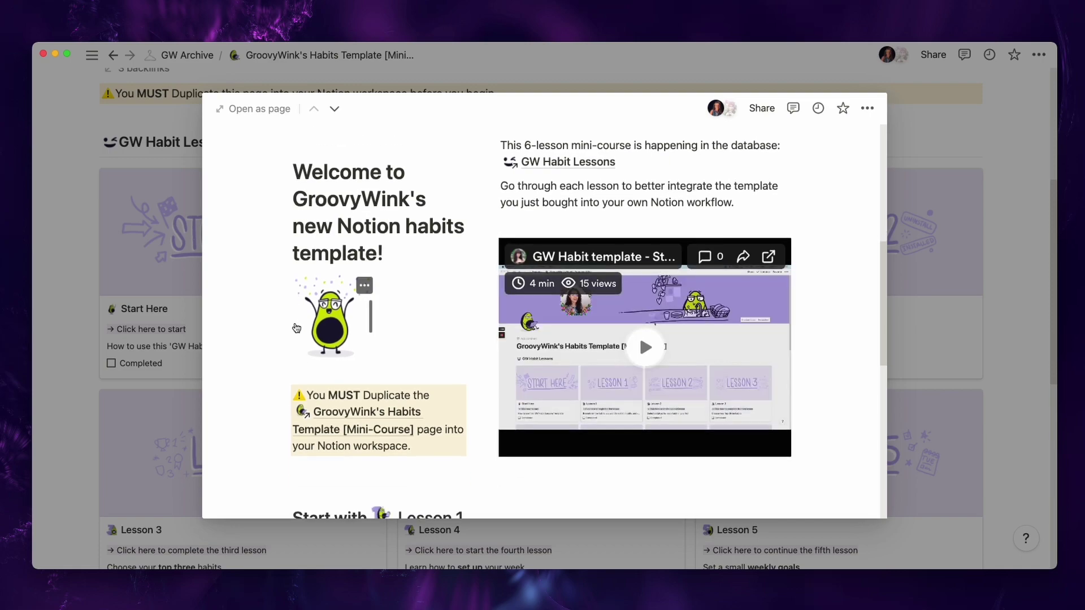
scroll(296, 327, "down", 3)
scroll(295, 326, "down", 10)
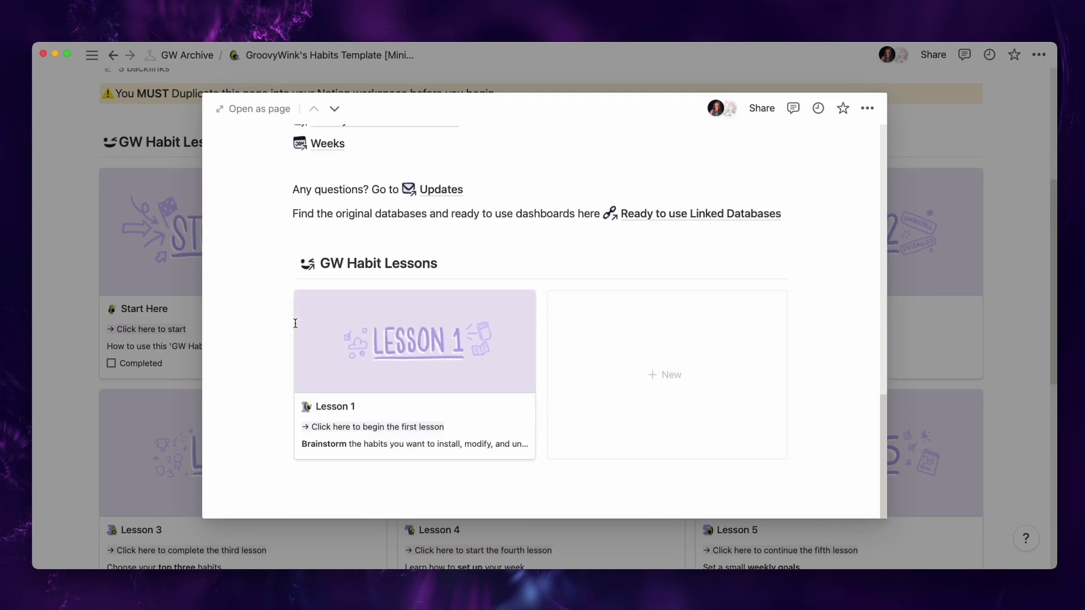
left_click(348, 340)
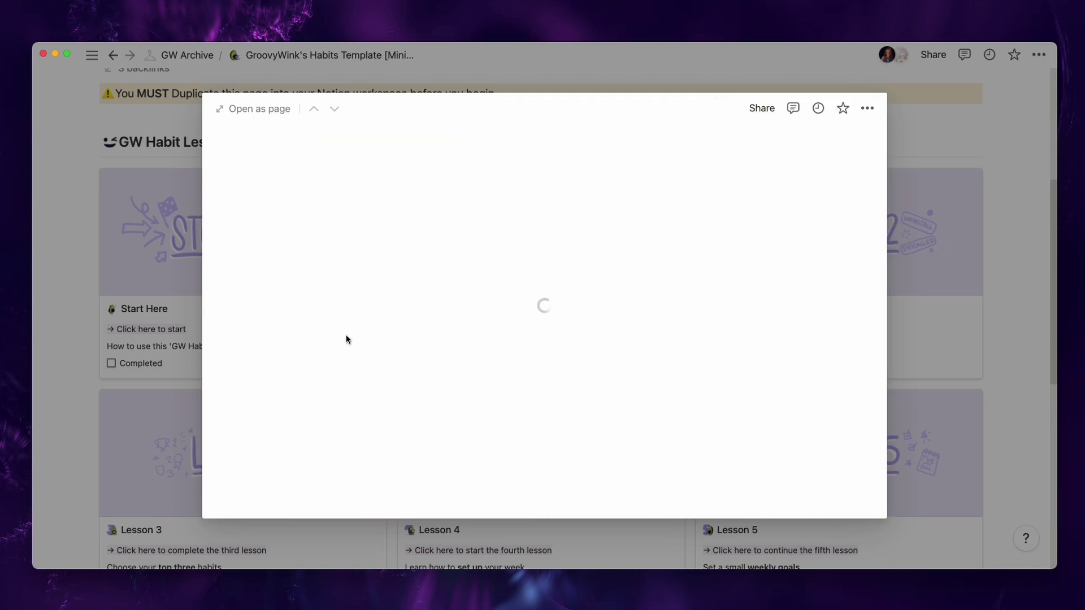